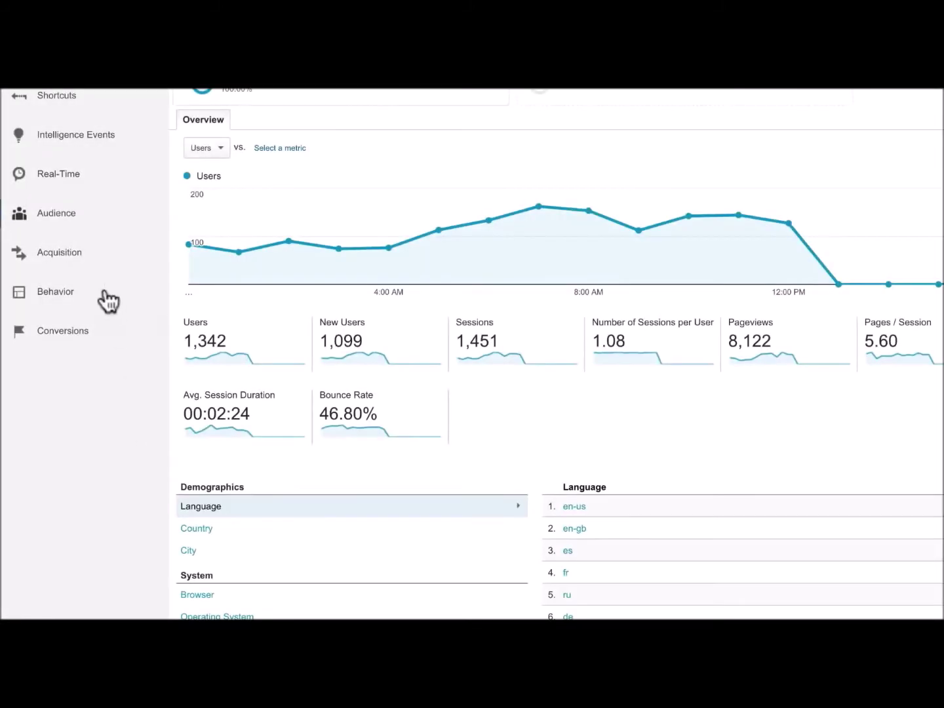
# Step: Open the Source/Medium report within the All Traffic group of the Acquisition reports
pyautogui.click(91, 260)
pyautogui.click(92, 304)
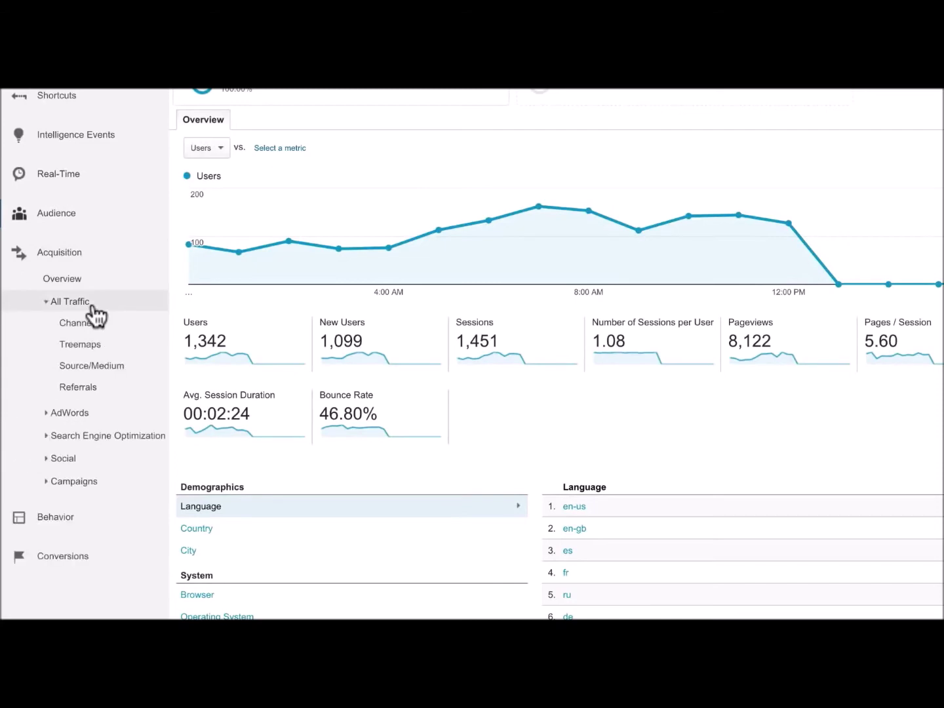
pyautogui.click(141, 375)
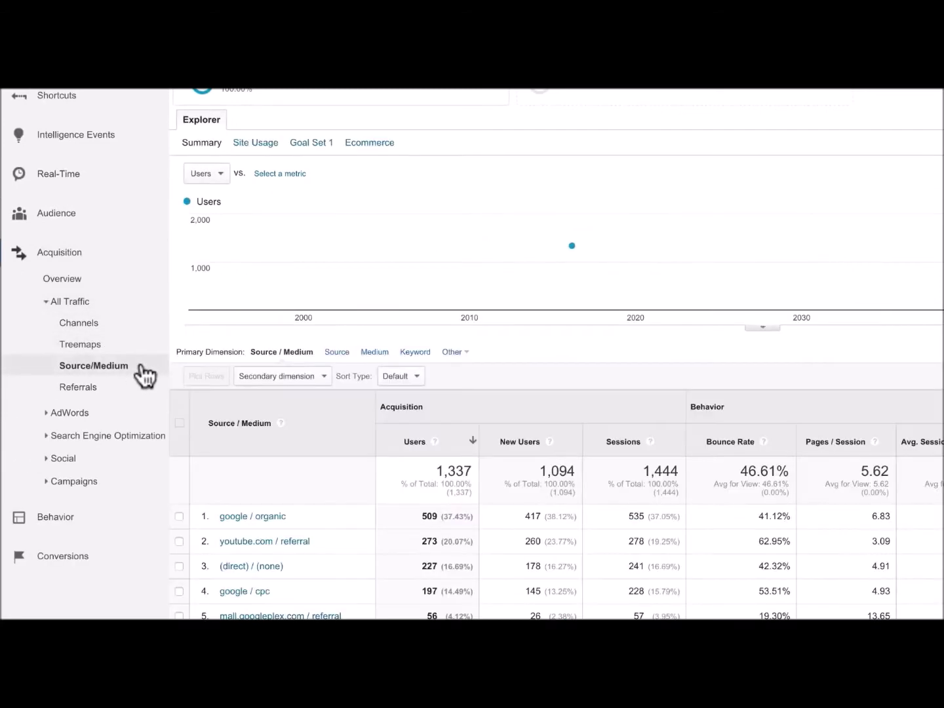
# Step: Set the report's date range to Aug 1, 2015 through Aug 31, 2015 and apply it
pyautogui.click(803, 150)
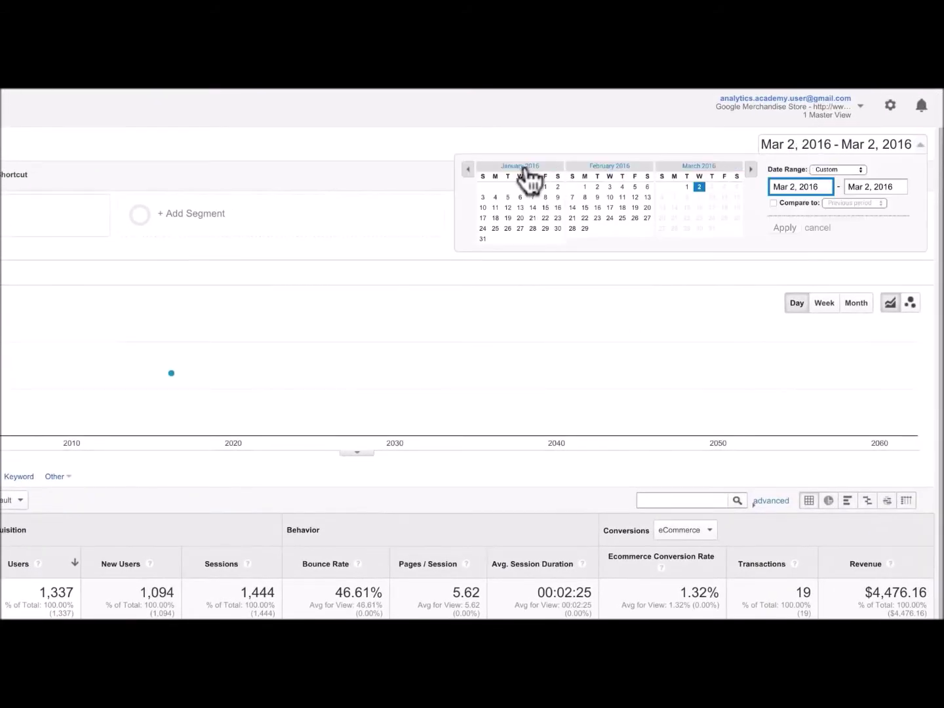
pyautogui.click(469, 169)
pyautogui.click(468, 168)
pyautogui.click(468, 168)
pyautogui.click(469, 169)
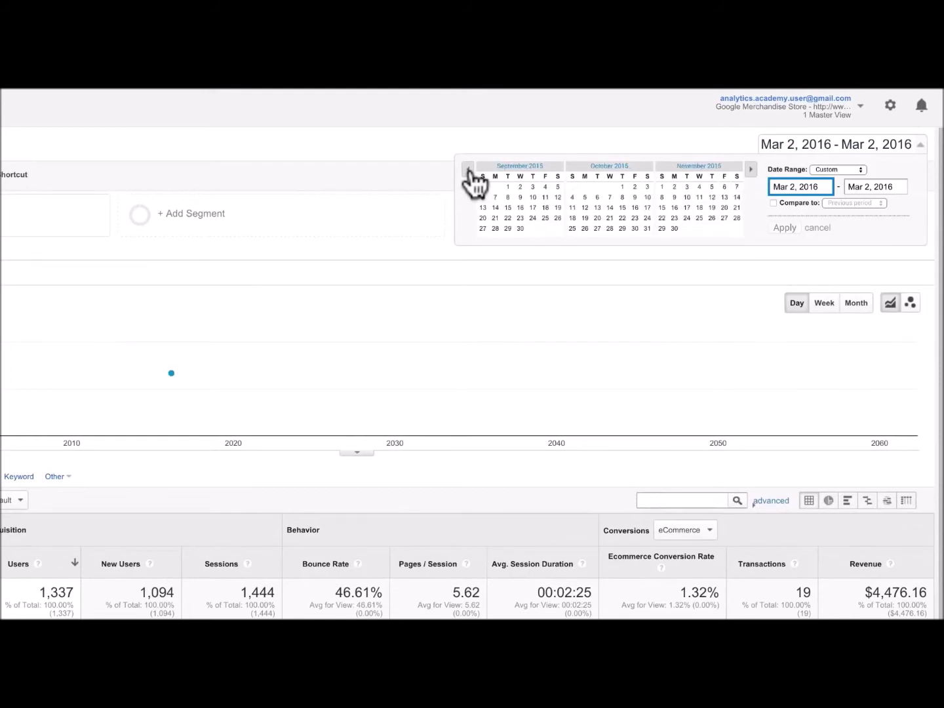
pyautogui.click(468, 169)
pyautogui.click(557, 186)
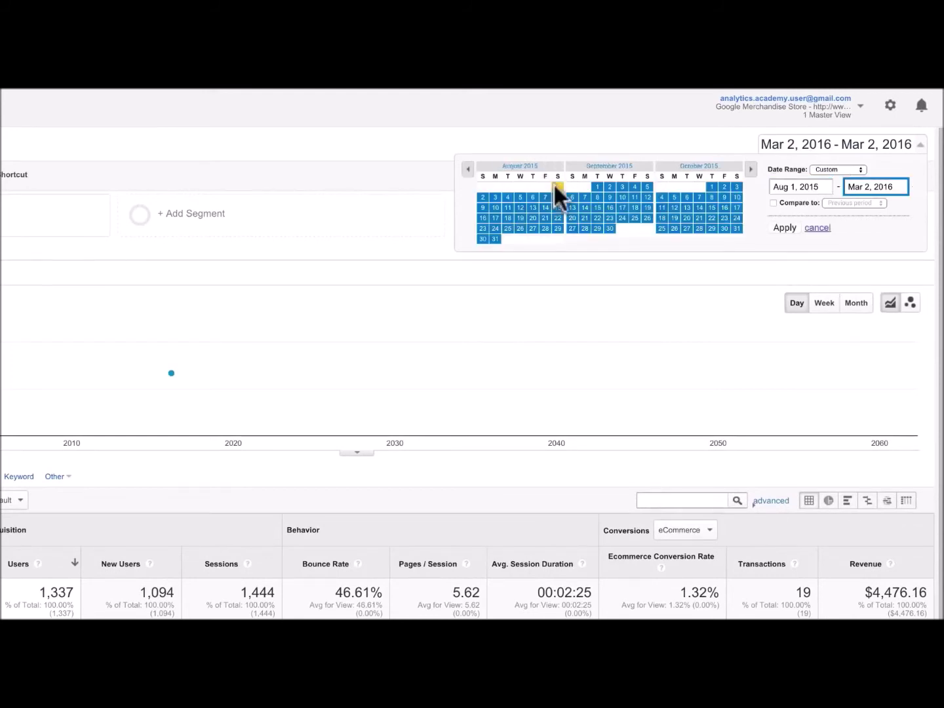
pyautogui.click(494, 240)
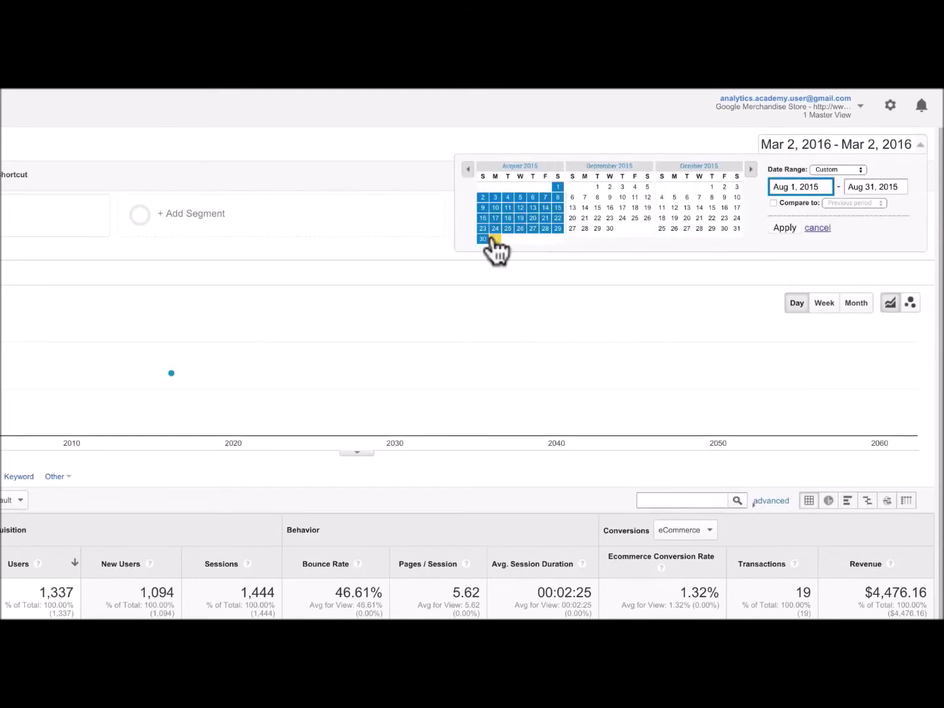
pyautogui.click(781, 228)
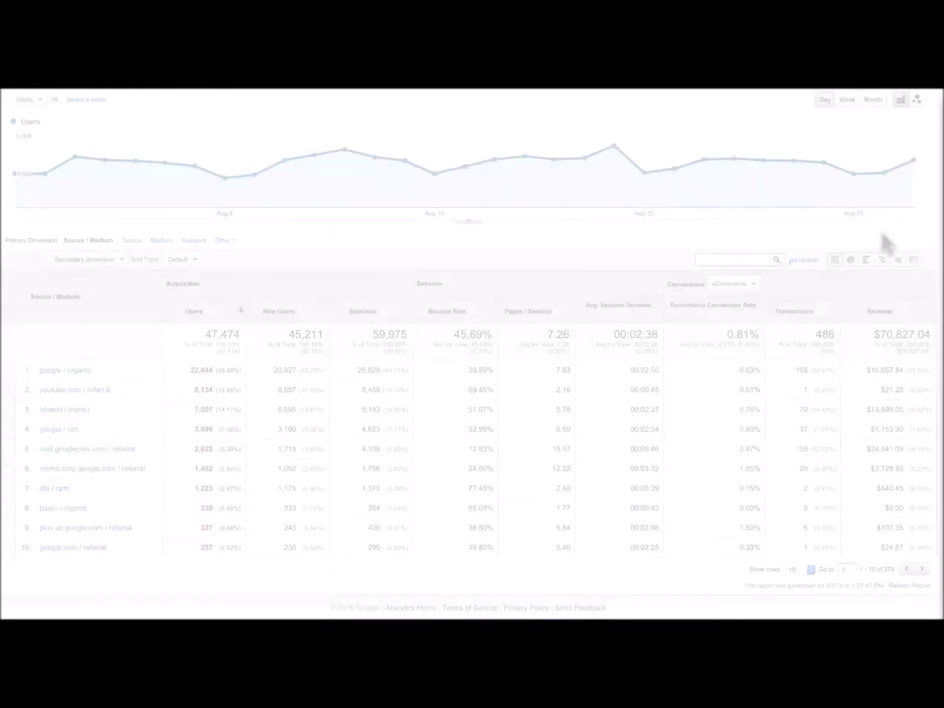
# Step: Display the Source/Medium table as a comparison view, comparing Bounce Rate with the site average
pyautogui.click(882, 260)
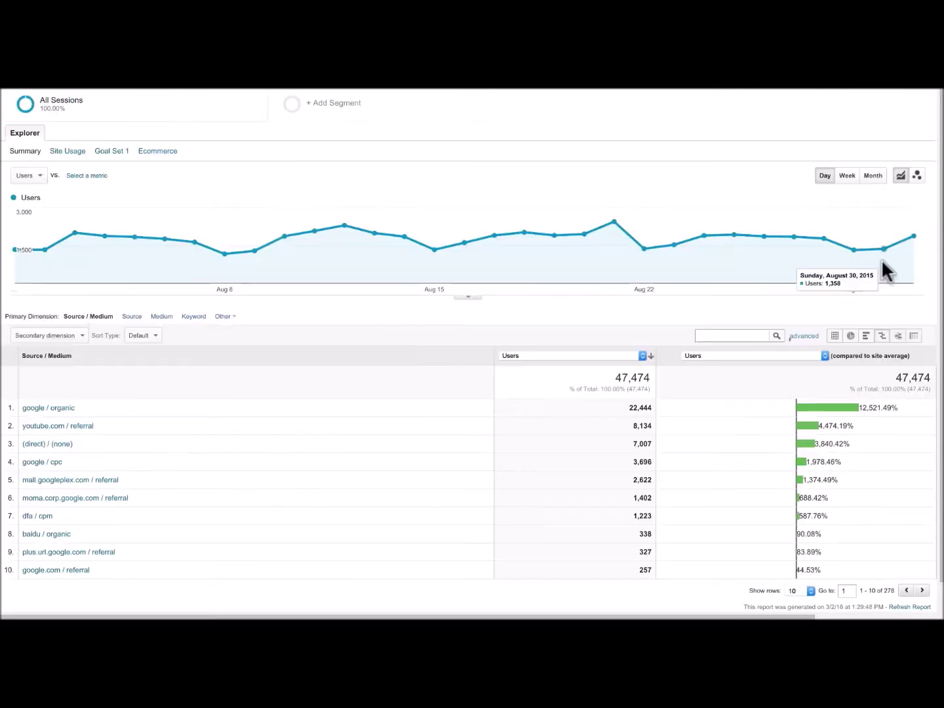
pyautogui.scroll(-1, 918, 314)
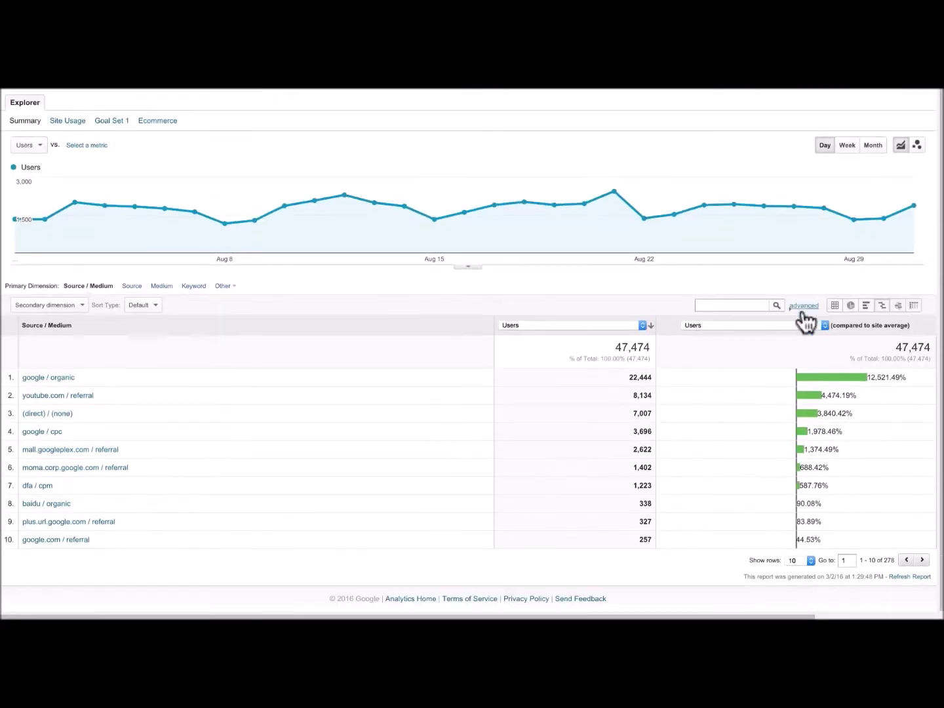
pyautogui.click(789, 326)
pyautogui.click(780, 352)
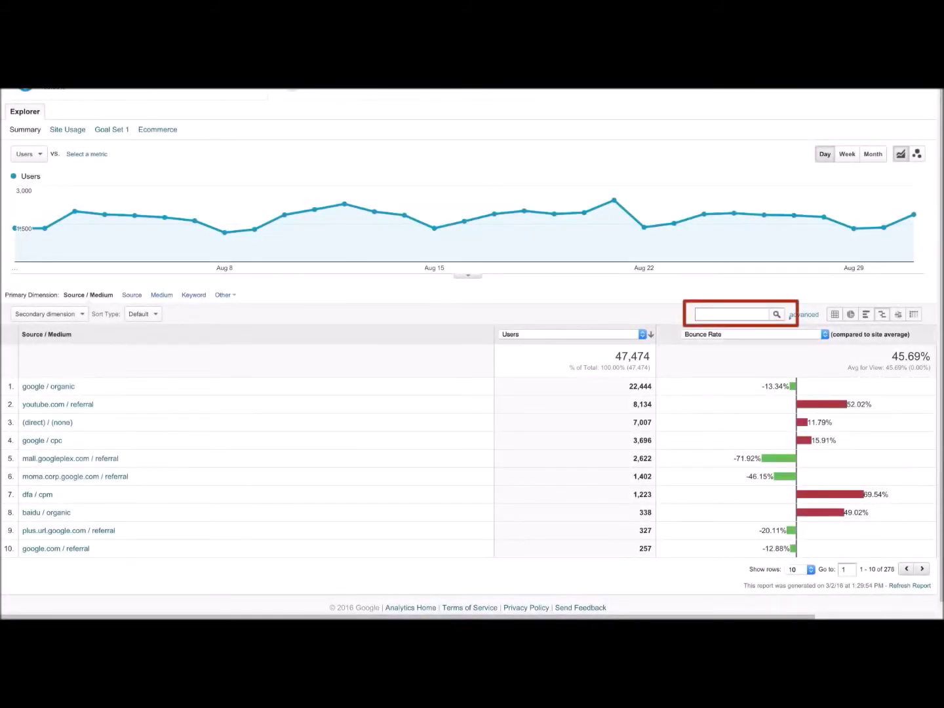
# Step: Filter the Source/Medium comparison table by the term "organic"
pyautogui.write('organic')
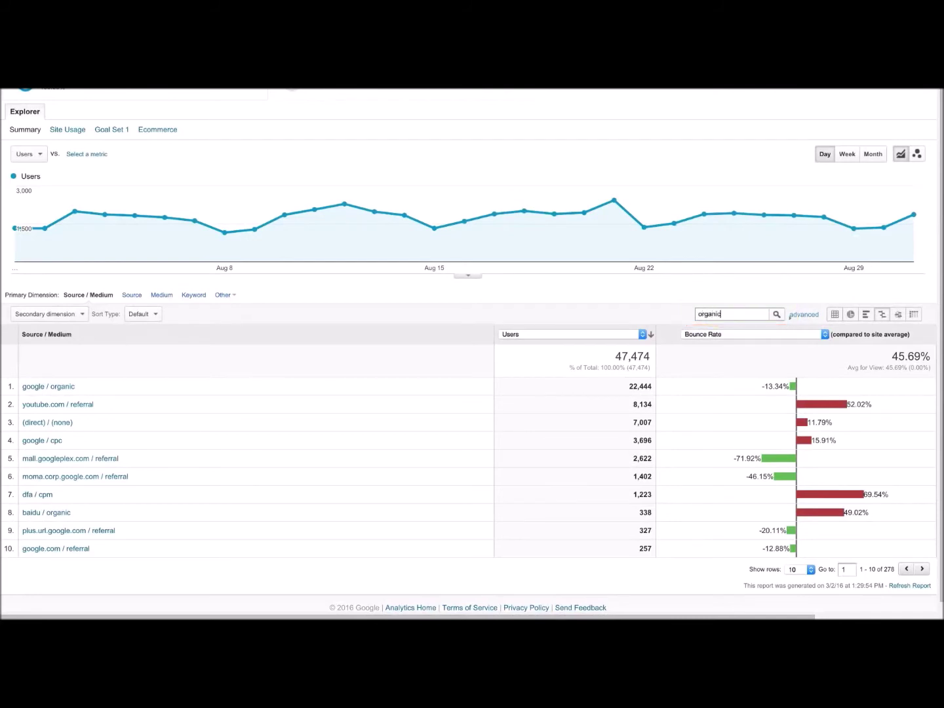
pyautogui.press('Return')
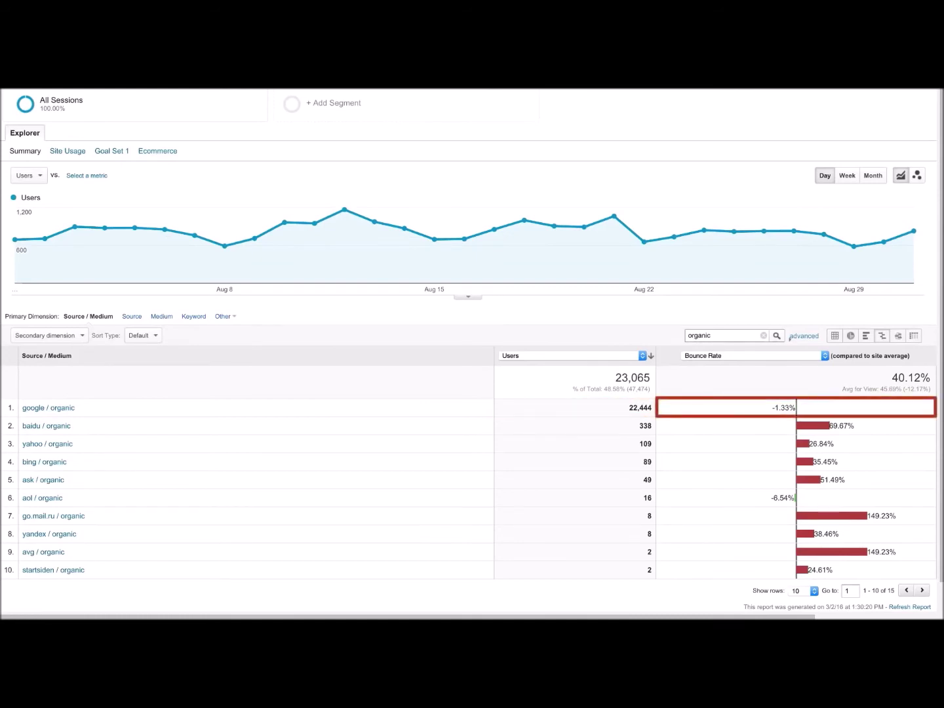
pyautogui.scroll(-1, 472, 353)
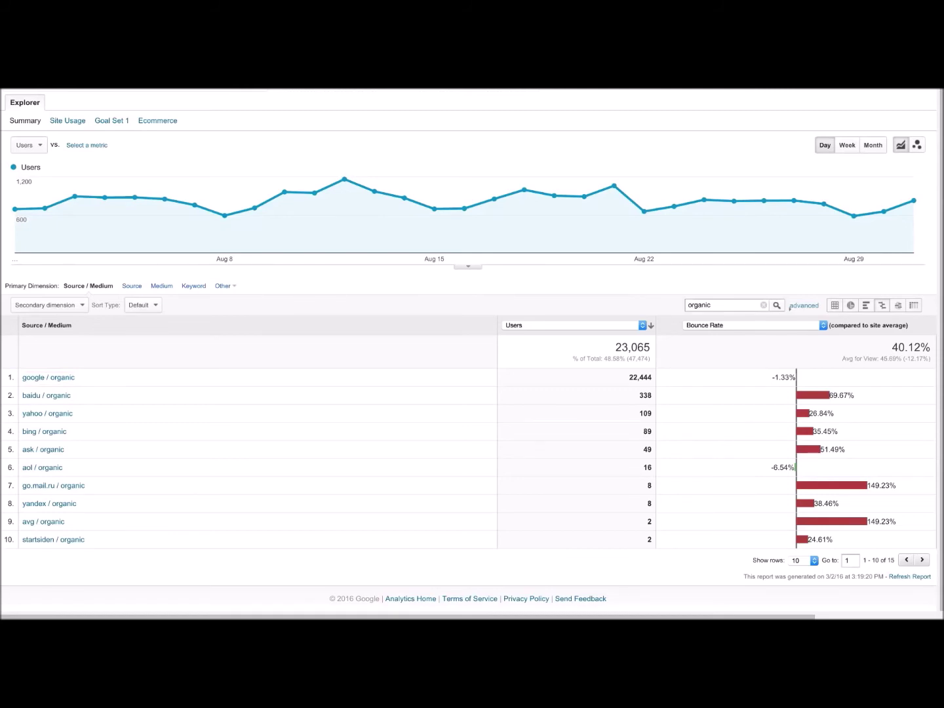
# Step: Clear the table's organic filter and filter the traffic sources by "google" instead
pyautogui.click(763, 305)
pyautogui.click(722, 335)
pyautogui.write('google')
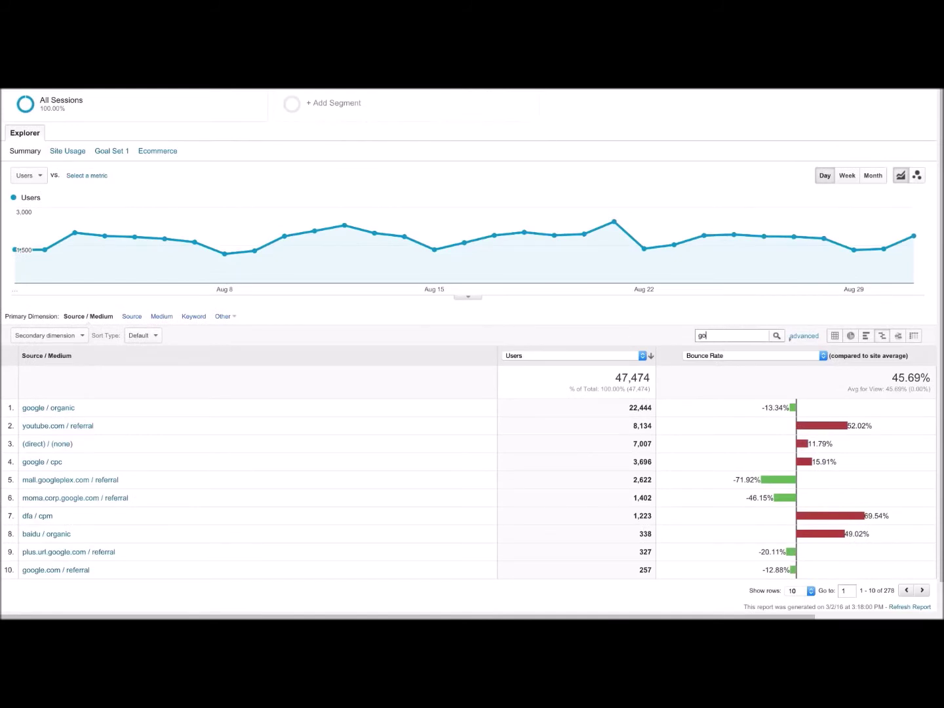
pyautogui.press('Return')
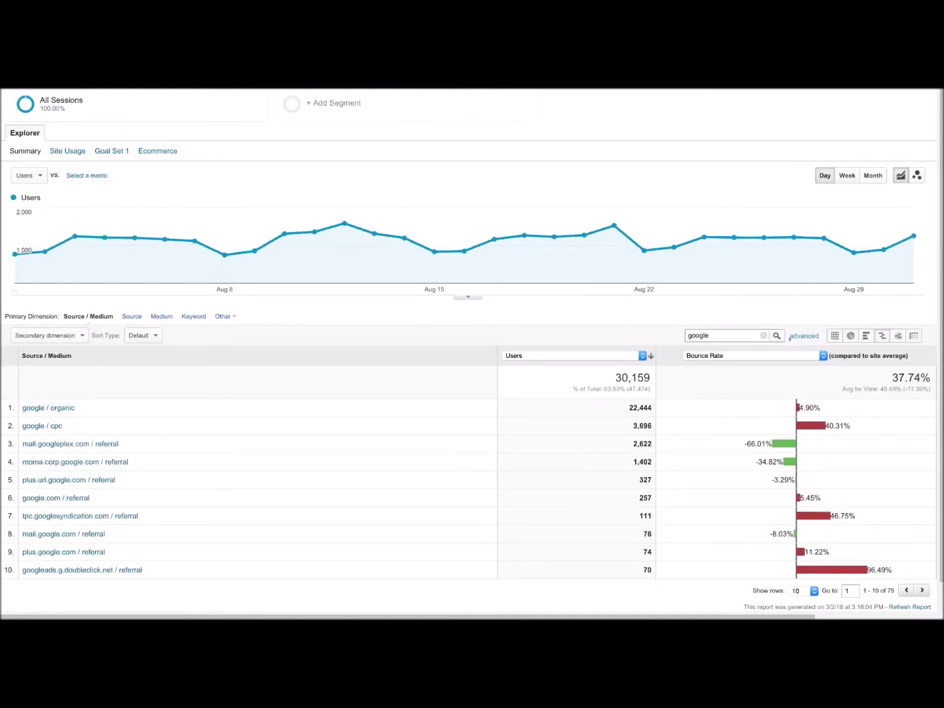
pyautogui.scroll(-1, 790, 337)
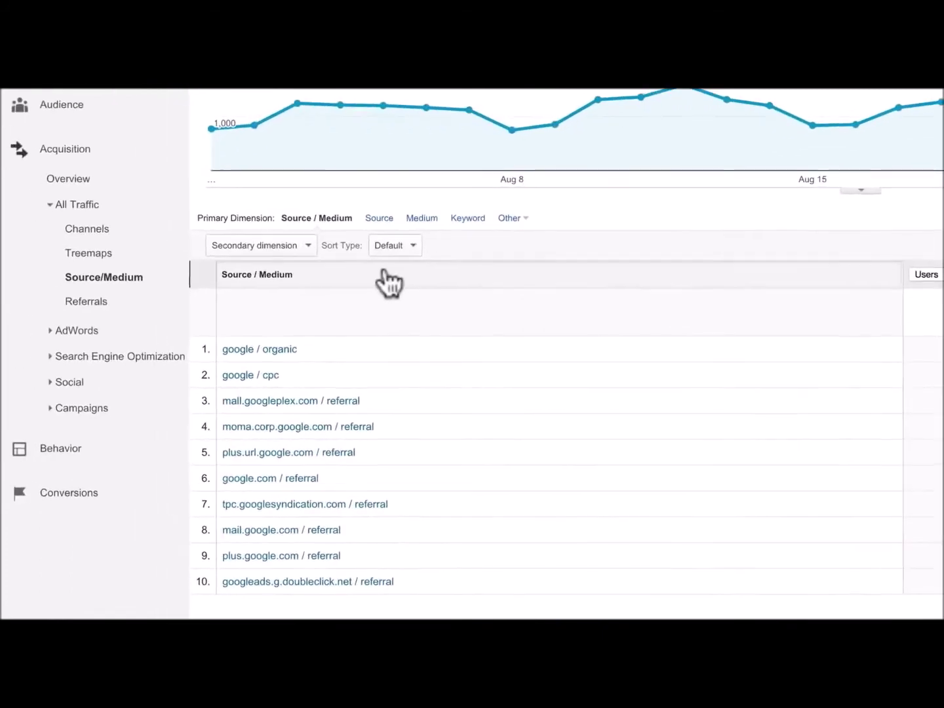
# Step: Open the Channels report and drill into Organic Search, using Source as the primary dimension
pyautogui.click(92, 229)
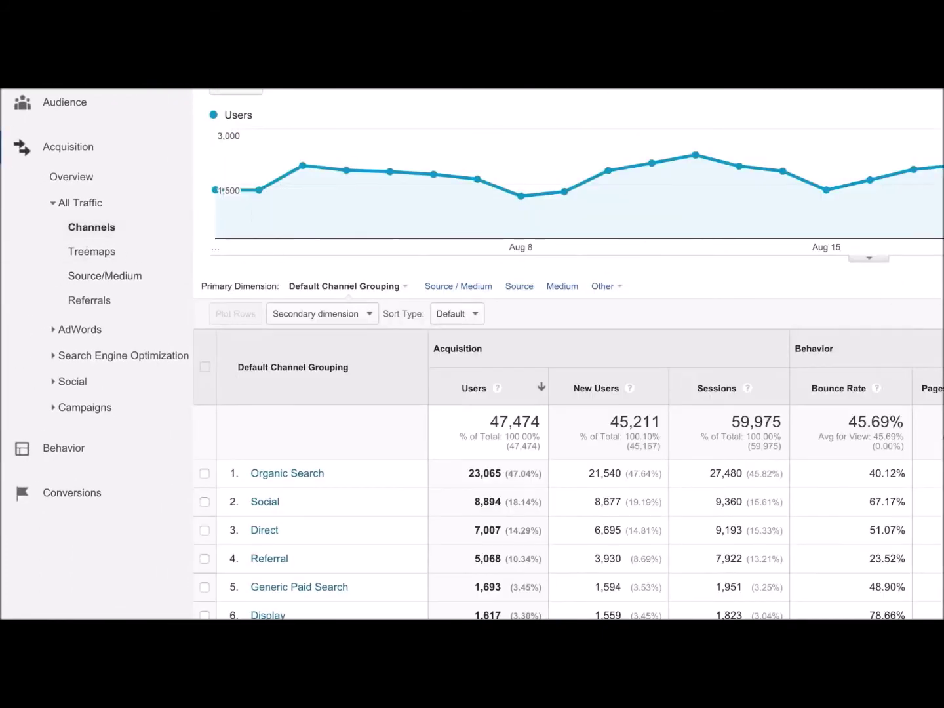
pyautogui.scroll(-2, 233, 227)
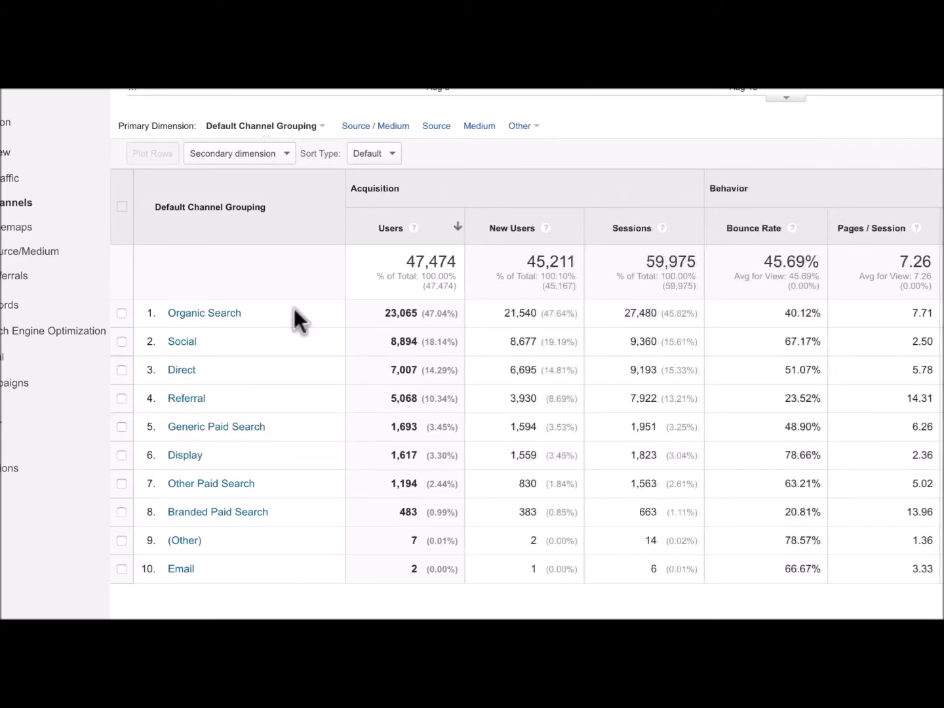
pyautogui.click(223, 313)
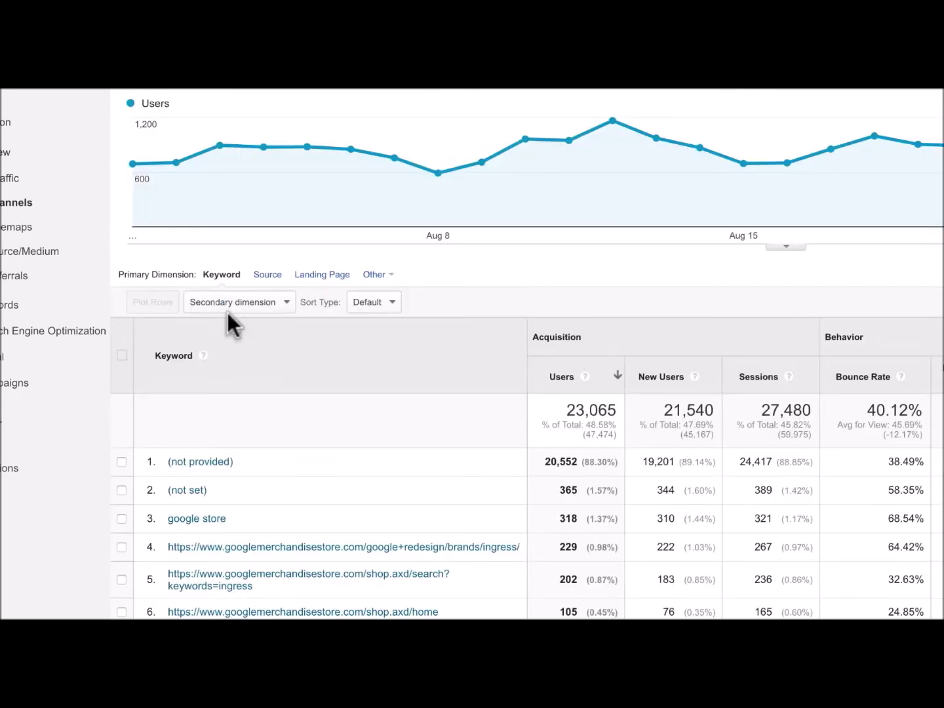
pyautogui.click(270, 274)
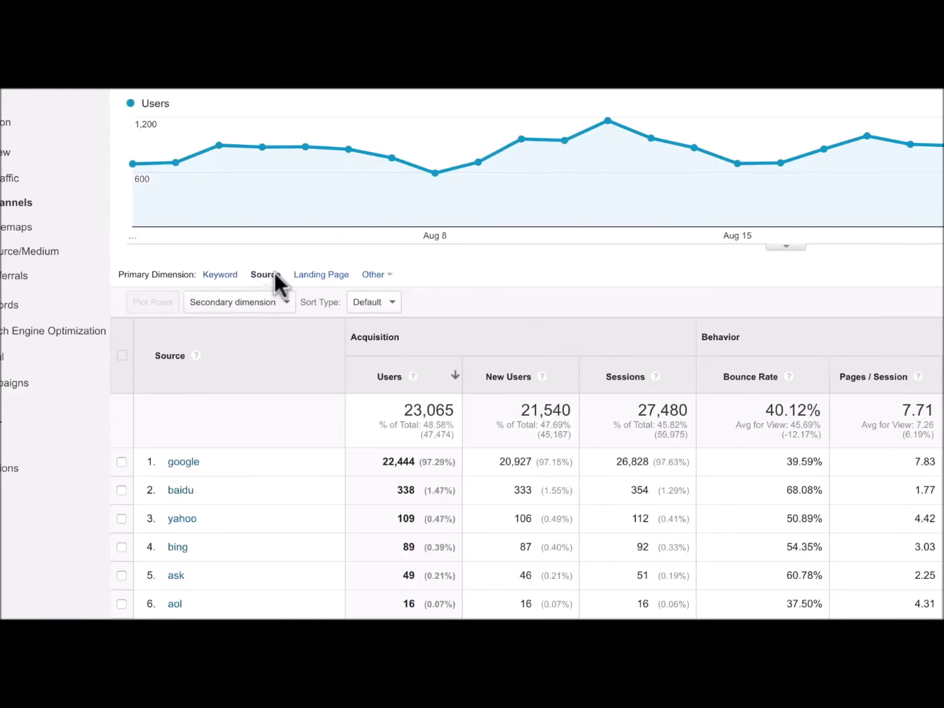
pyautogui.scroll(-2, 275, 275)
pyautogui.scroll(-1, 276, 277)
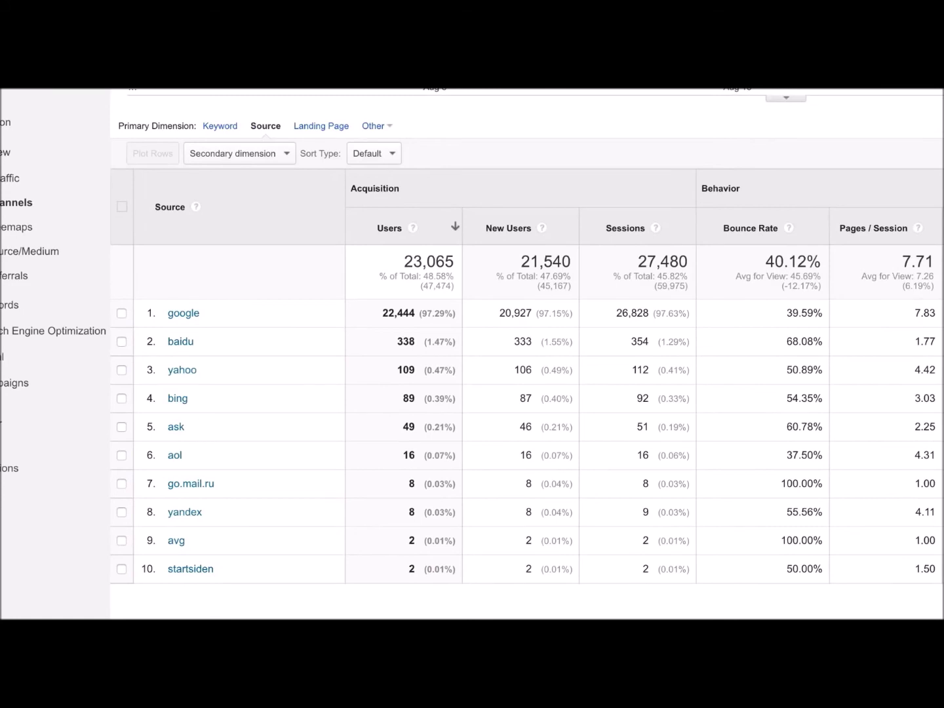
# Step: Open the Referrals report and drill into youtube.com to list its referral paths
pyautogui.click(120, 281)
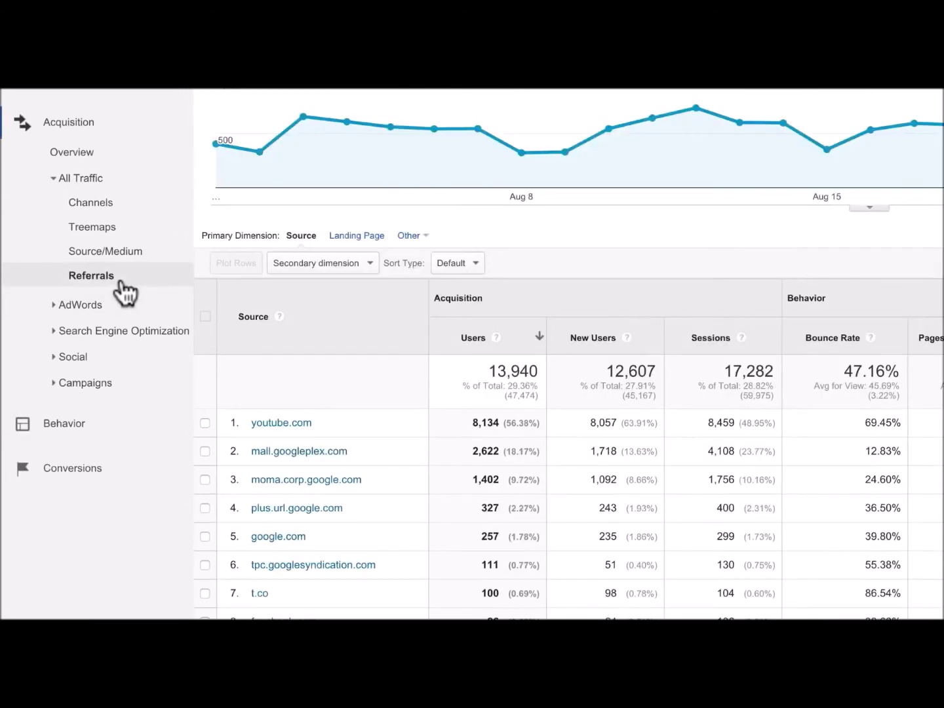
pyautogui.scroll(-2, 577, 288)
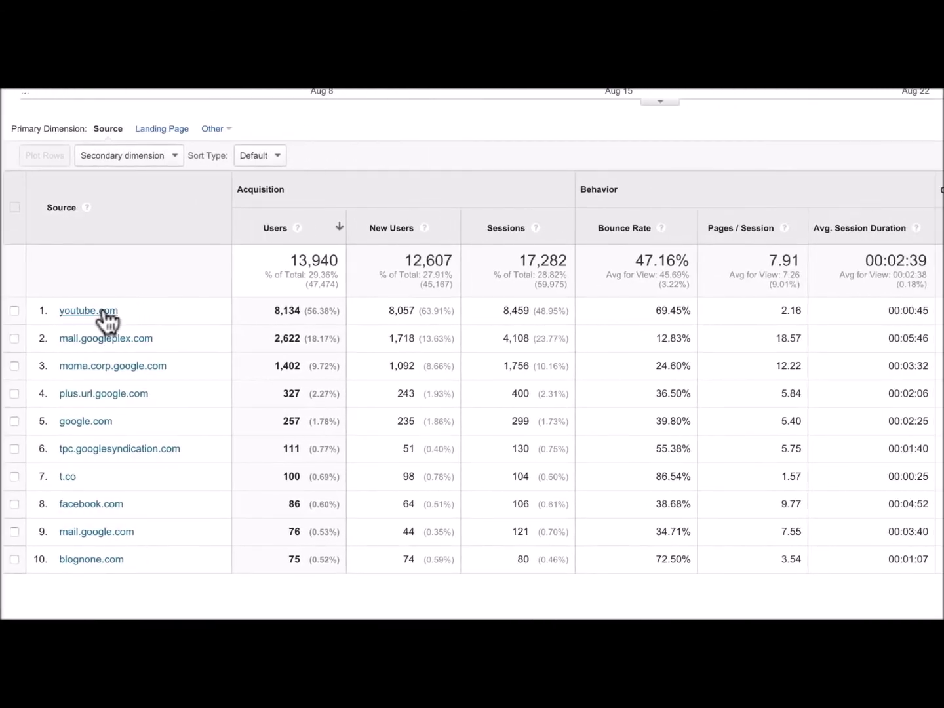
pyautogui.click(153, 311)
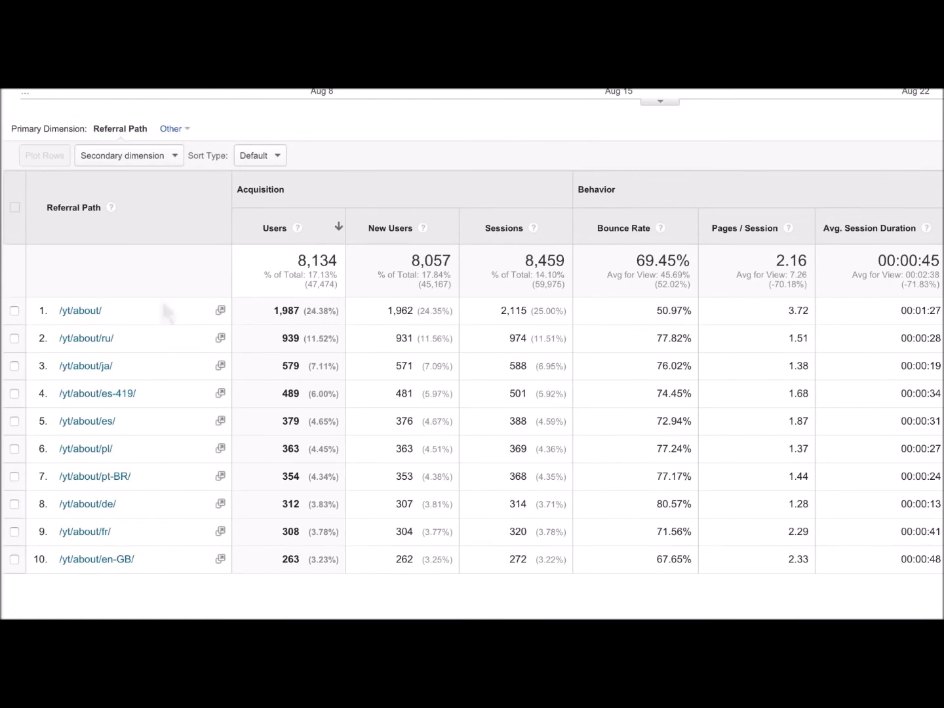
# Step: Add Landing Page as the secondary dimension of the youtube.com referral path table
pyautogui.click(177, 158)
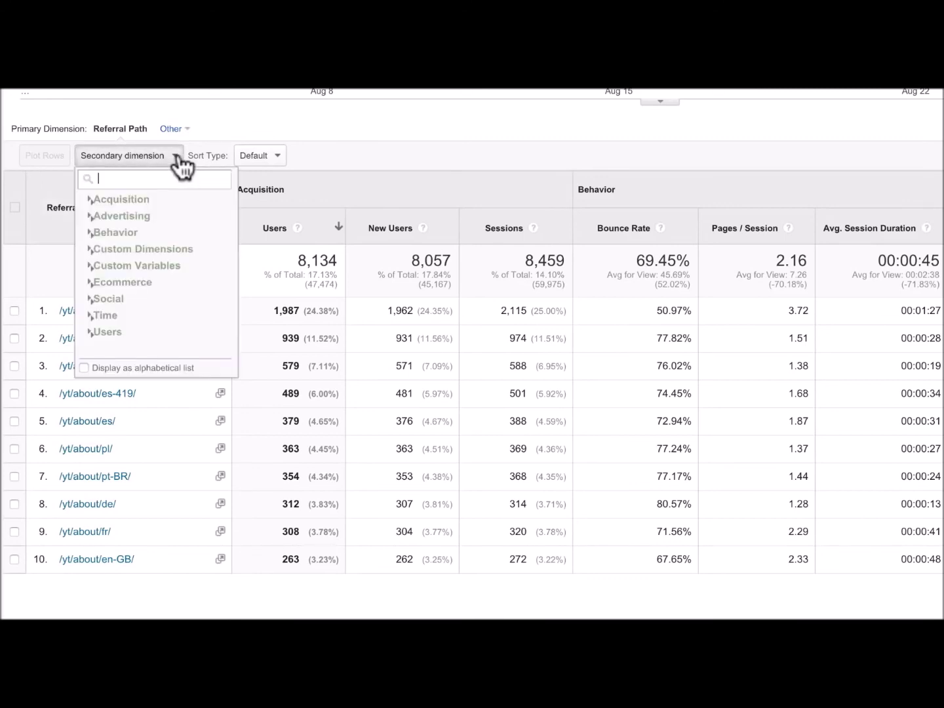
pyautogui.write('land')
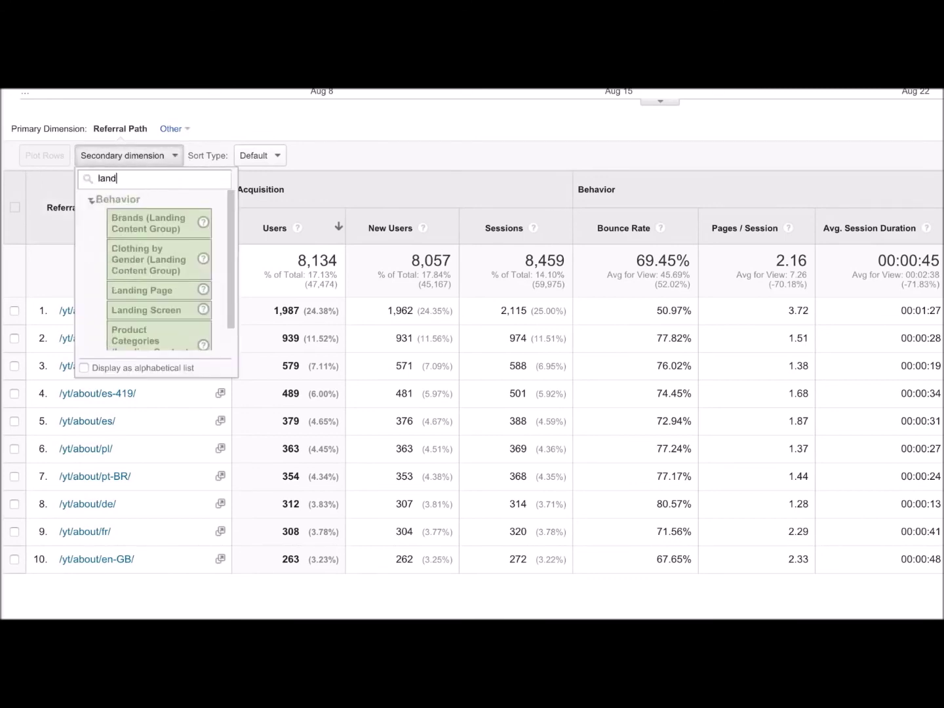
pyautogui.write('ing page')
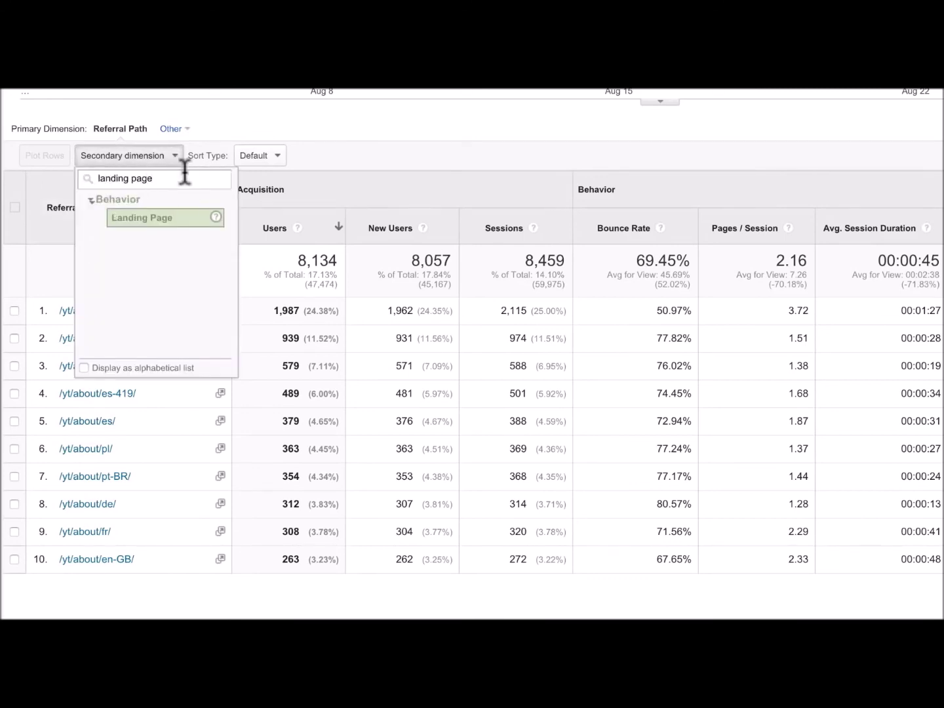
pyautogui.click(182, 219)
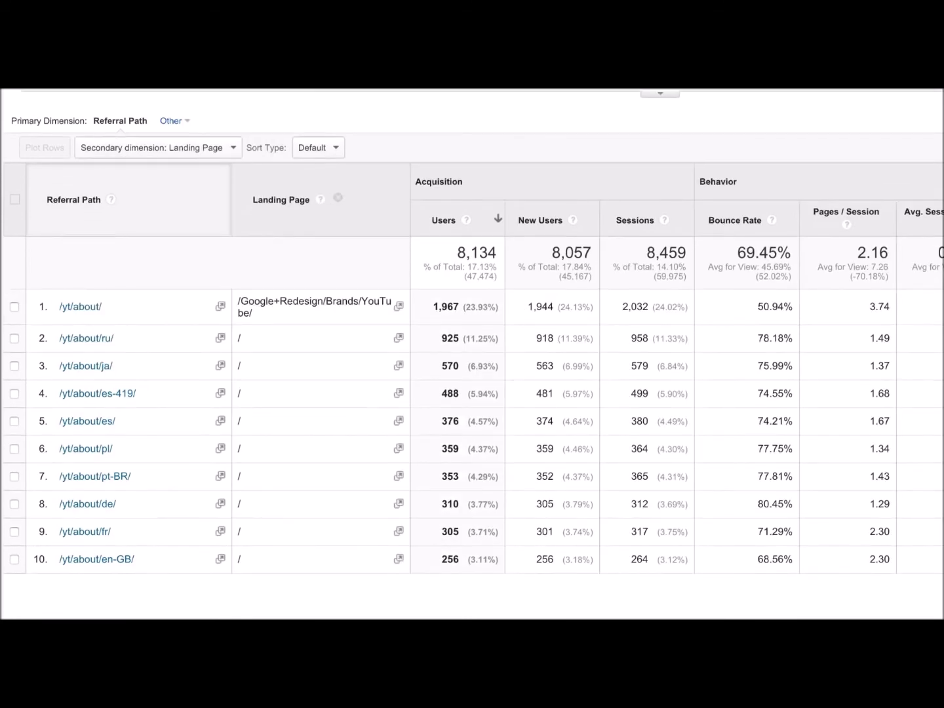